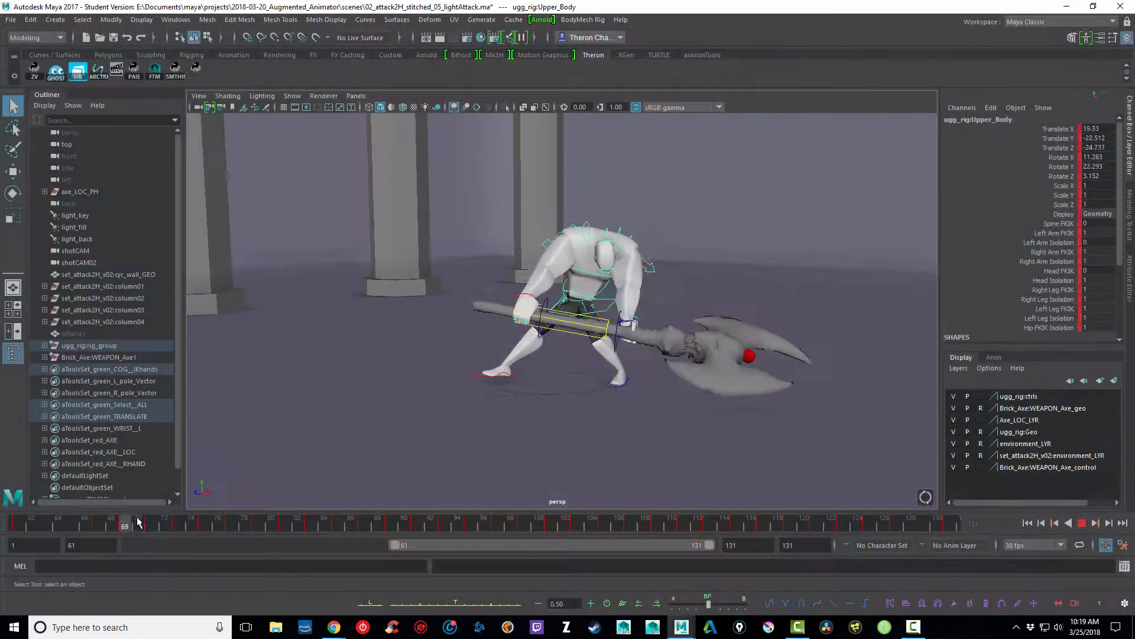
# Step: Assign shotCAM as the shot camera in the camera setup and replay the attack animation
pyautogui.hotkey('alt', 'v')
pyautogui.click(117, 69)
pyautogui.click(415, 279)
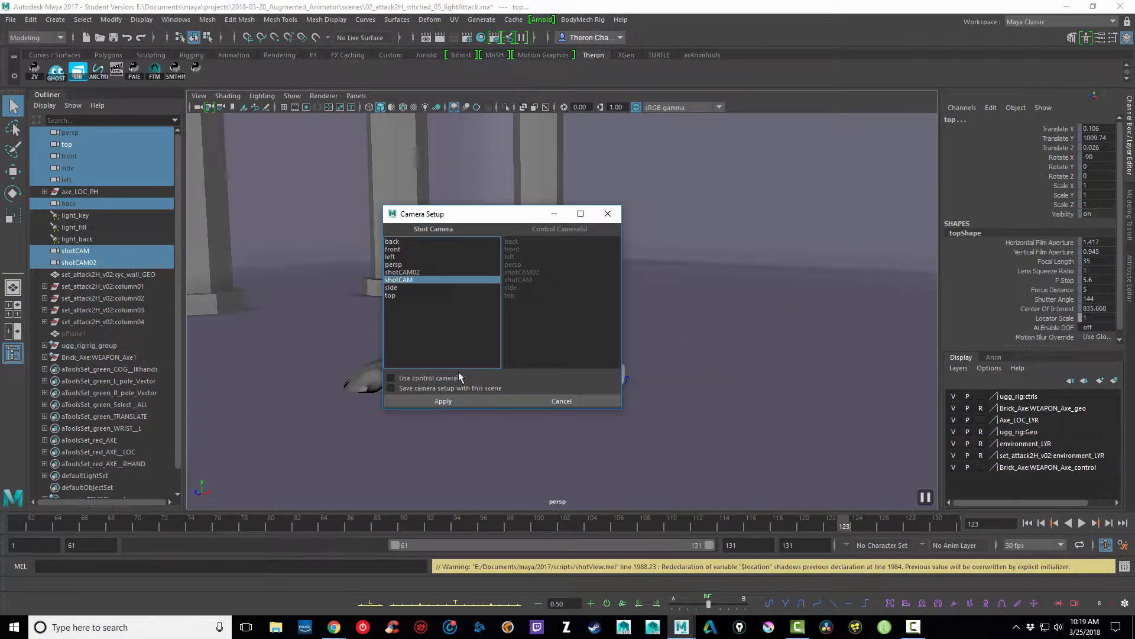
pyautogui.click(445, 400)
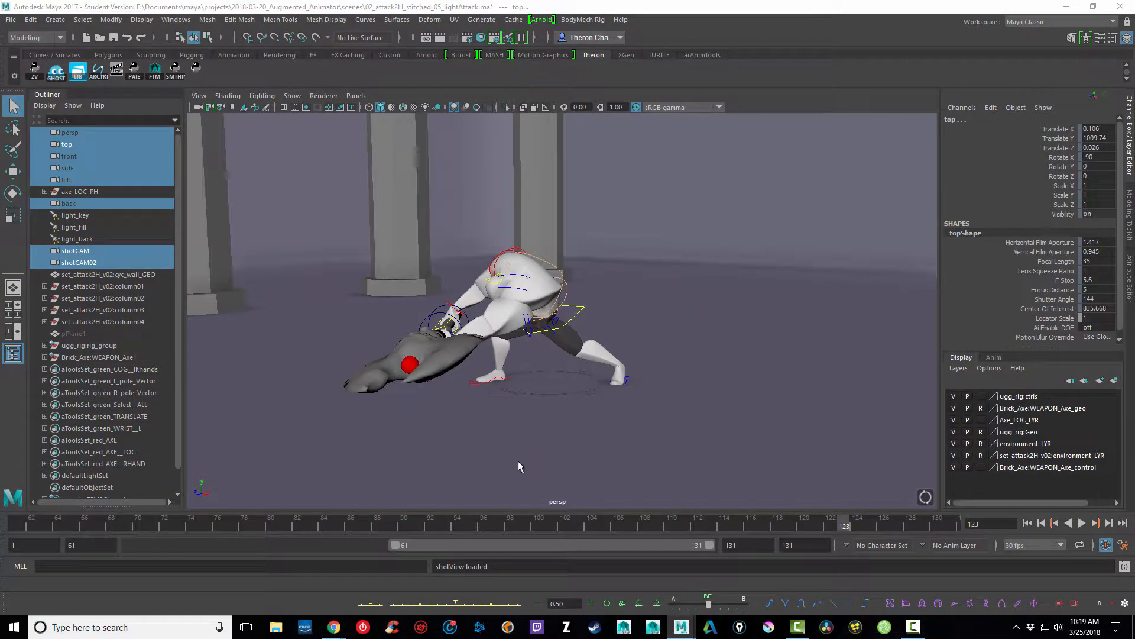
pyautogui.hotkey('alt', 'v')
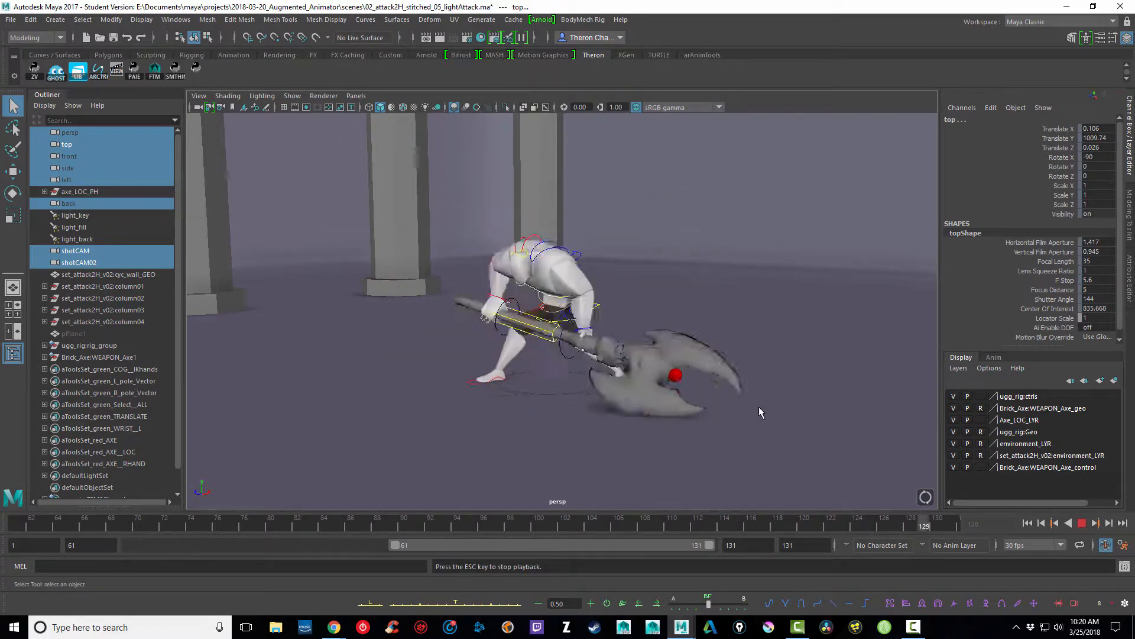
# Step: Stop playback, show the Graph Editor beneath the perspective view, and select the character's Upper_Body control
pyautogui.hotkey('alt', 'v')
pyautogui.click(356, 95)
pyautogui.moveTo(408, 193)
pyautogui.click(513, 335)
pyautogui.click(596, 192)
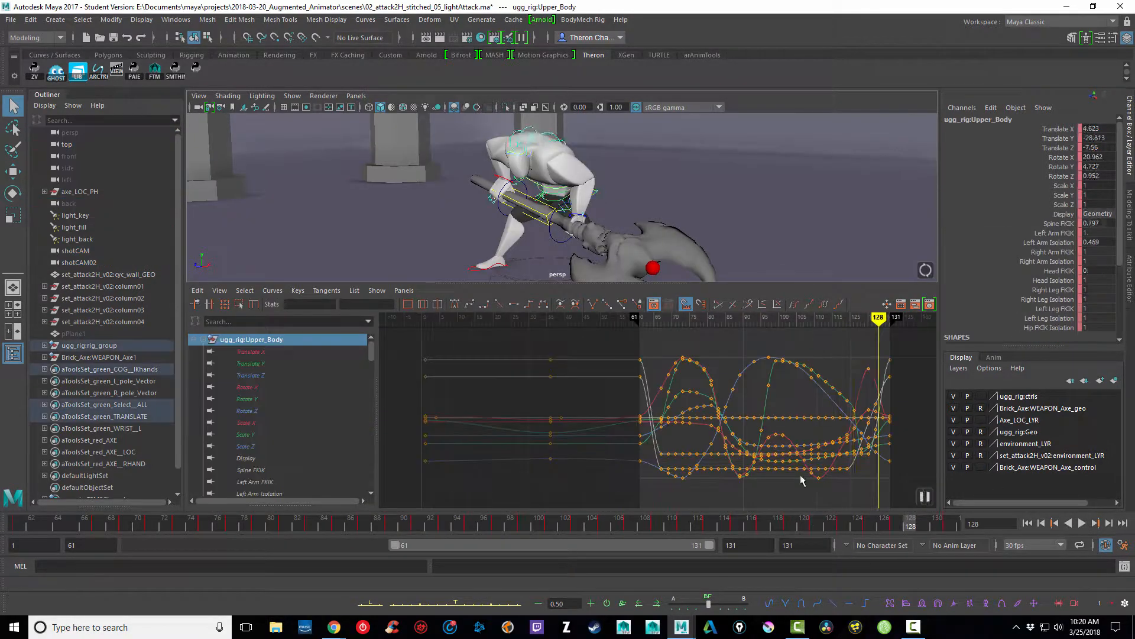
# Step: Frame the Upper_Body keys near the end of the animation and isolate the Rotate X, Y and Z curves
pyautogui.moveTo(846, 521); pyautogui.dragTo(921, 504)
pyautogui.moveTo(852, 348); pyautogui.dragTo(905, 485)
pyautogui.press('f')
pyautogui.moveTo(253, 401)
pyautogui.mouseDown()
pyautogui.moveTo(255, 421)
pyautogui.moveTo(258, 410)
pyautogui.mouseUp()
# Step: Try lowering the Upper_Body Rotate X key at frame 125, and undo the change
pyautogui.moveTo(773, 523); pyautogui.dragTo(863, 495)
pyautogui.moveTo(751, 342); pyautogui.dragTo(778, 372)
pyautogui.moveTo(778, 353); pyautogui.dragTo(781, 360, button='middle')
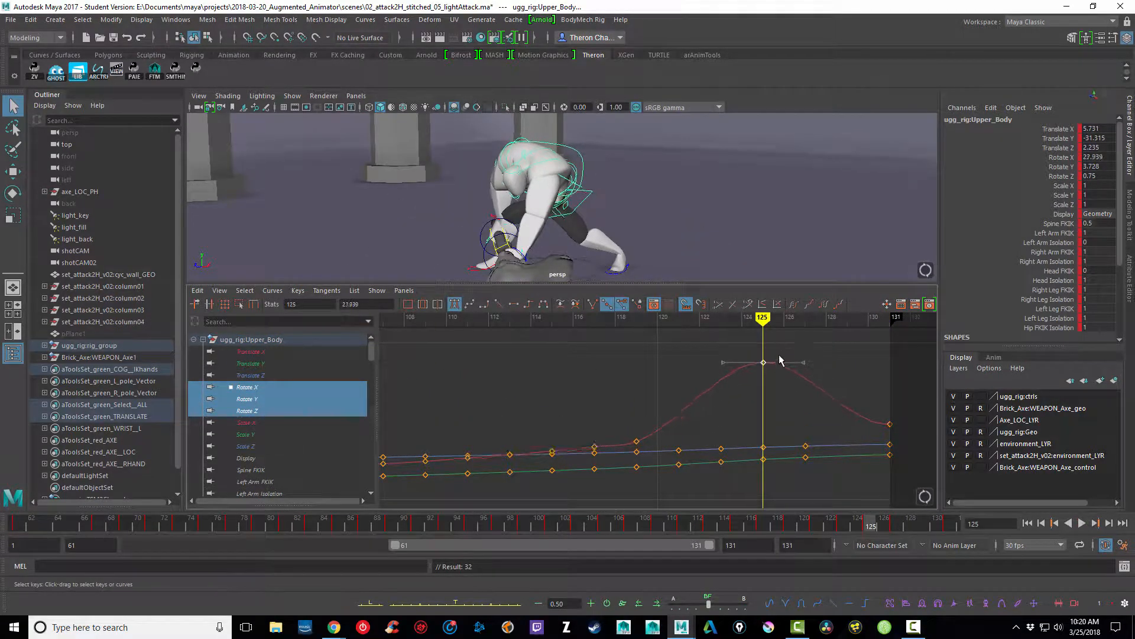
pyautogui.hotkey('ctrl', 'z')
# Step: Raise the Upper_Body Rotate X key at frame 119 slightly on its curve
pyautogui.moveTo(819, 522); pyautogui.dragTo(791, 522)
pyautogui.moveTo(622, 427); pyautogui.dragTo(647, 447)
pyautogui.moveTo(664, 421)
pyautogui.mouseDown(button='middle')
pyautogui.moveTo(661, 402)
pyautogui.moveTo(664, 419)
pyautogui.mouseUp(button='middle')
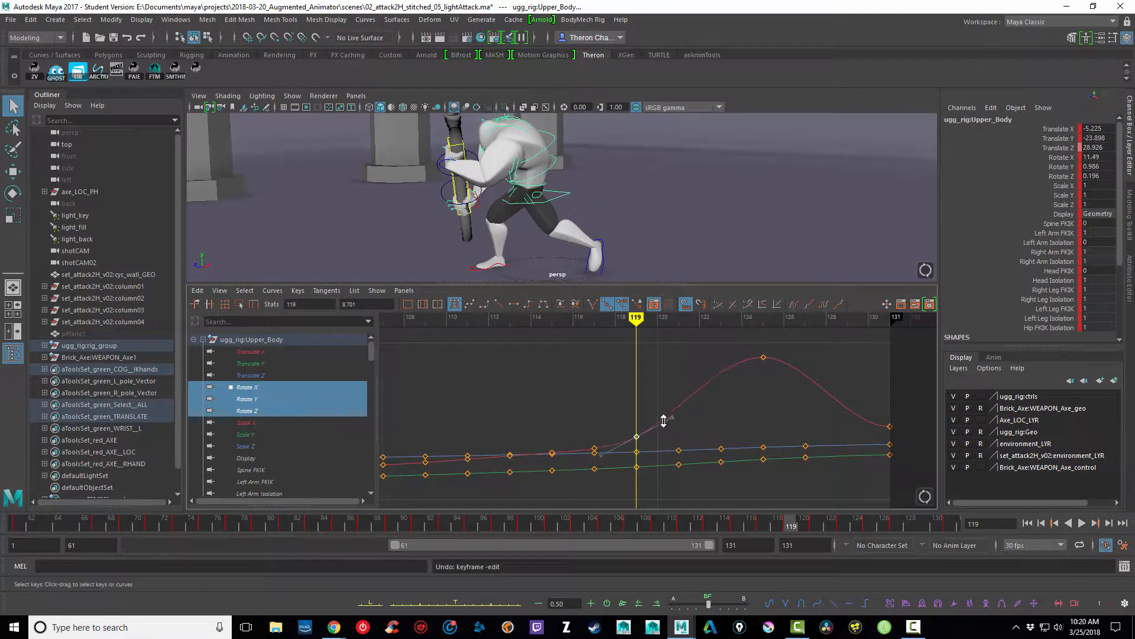
# Step: Lower the Upper_Body Translate Y key at frame 121 to about -29, and go back to frame 117
pyautogui.moveTo(793, 521); pyautogui.dragTo(831, 518)
pyautogui.click(266, 374)
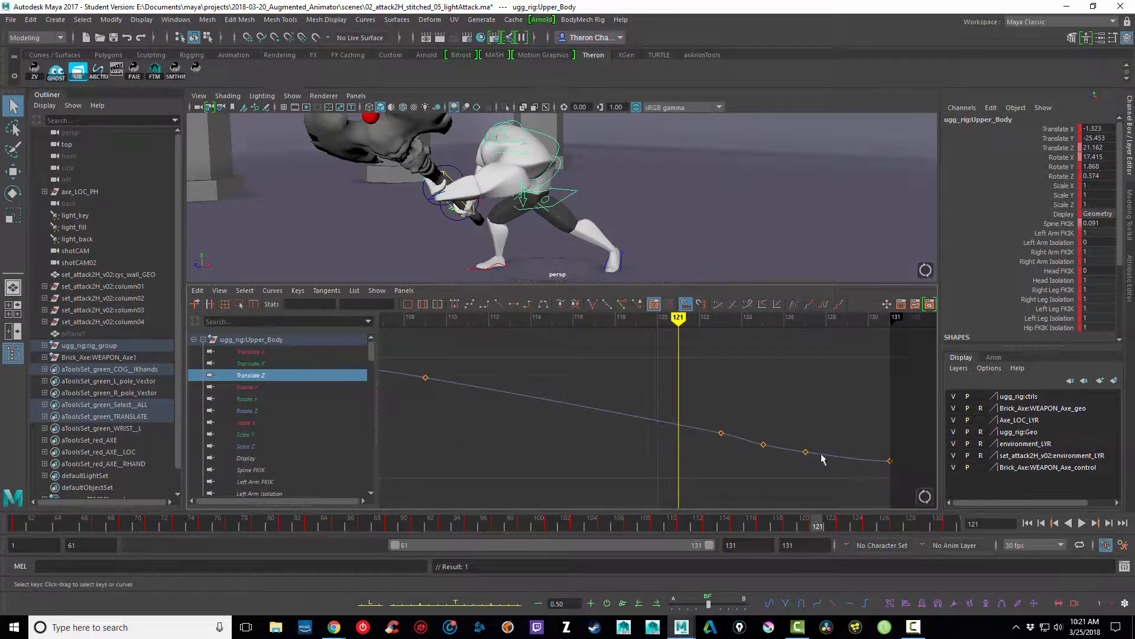
pyautogui.click(266, 365)
pyautogui.moveTo(696, 429); pyautogui.dragTo(667, 390)
pyautogui.moveTo(693, 384); pyautogui.dragTo(699, 409, button='middle')
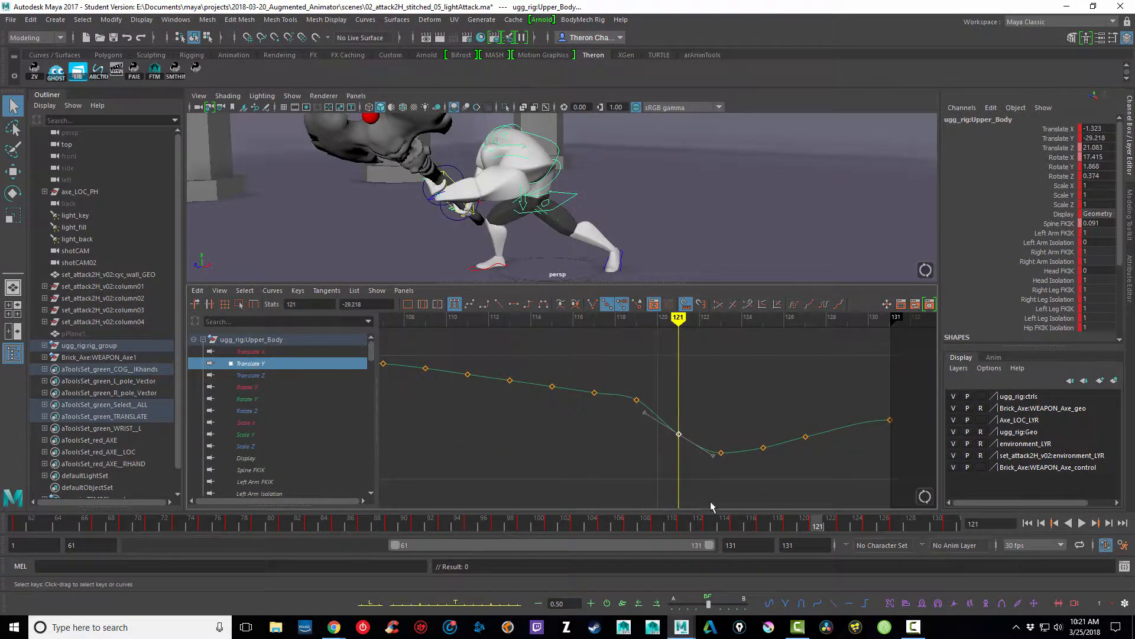
pyautogui.moveTo(790, 522); pyautogui.dragTo(765, 521)
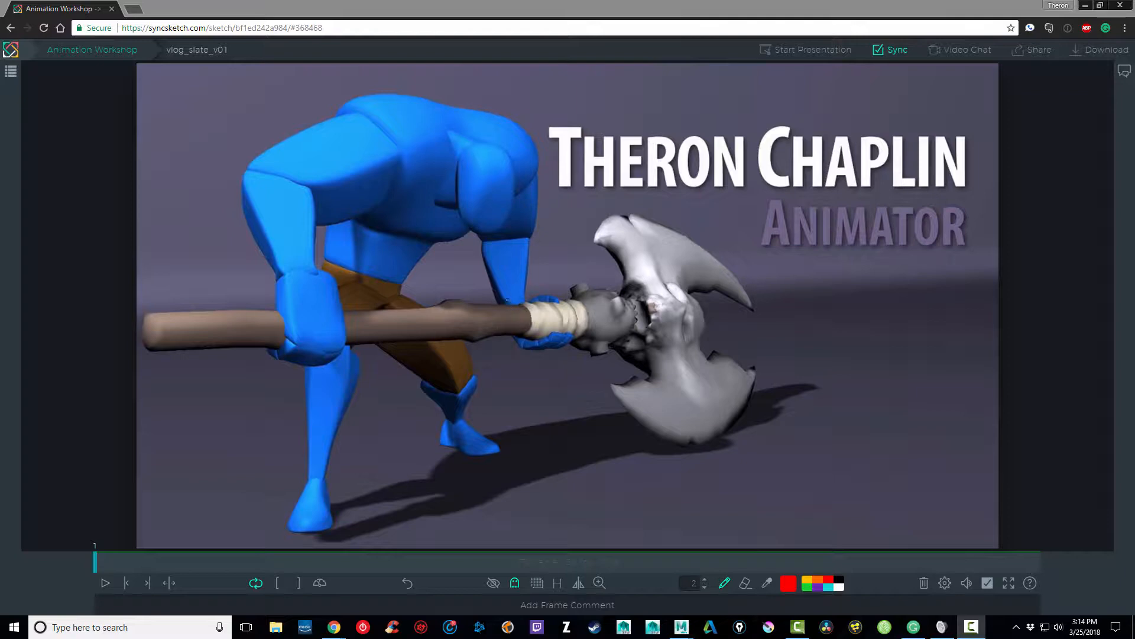
# Step: In SyncSketch, annotate the vlog_slate_v01 frame in red around the hand near the axe head, the rear foot and the front leg
pyautogui.moveTo(500, 299)
pyautogui.mouseDown()
pyautogui.moveTo(519, 341)
pyautogui.moveTo(572, 304)
pyautogui.moveTo(532, 287)
pyautogui.moveTo(502, 296)
pyautogui.mouseUp()
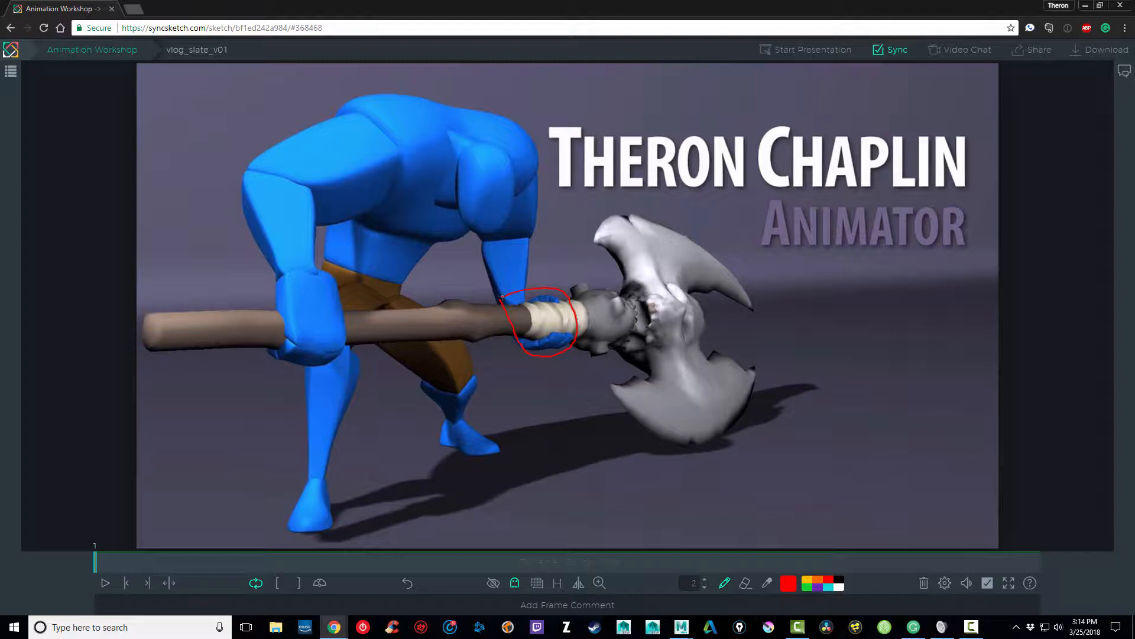
pyautogui.moveTo(543, 329)
pyautogui.mouseDown()
pyautogui.moveTo(573, 337)
pyautogui.moveTo(540, 327)
pyautogui.mouseUp()
pyautogui.moveTo(435, 453)
pyautogui.mouseDown()
pyautogui.moveTo(476, 472)
pyautogui.moveTo(496, 424)
pyautogui.mouseUp()
pyautogui.moveTo(465, 441); pyautogui.dragTo(461, 451)
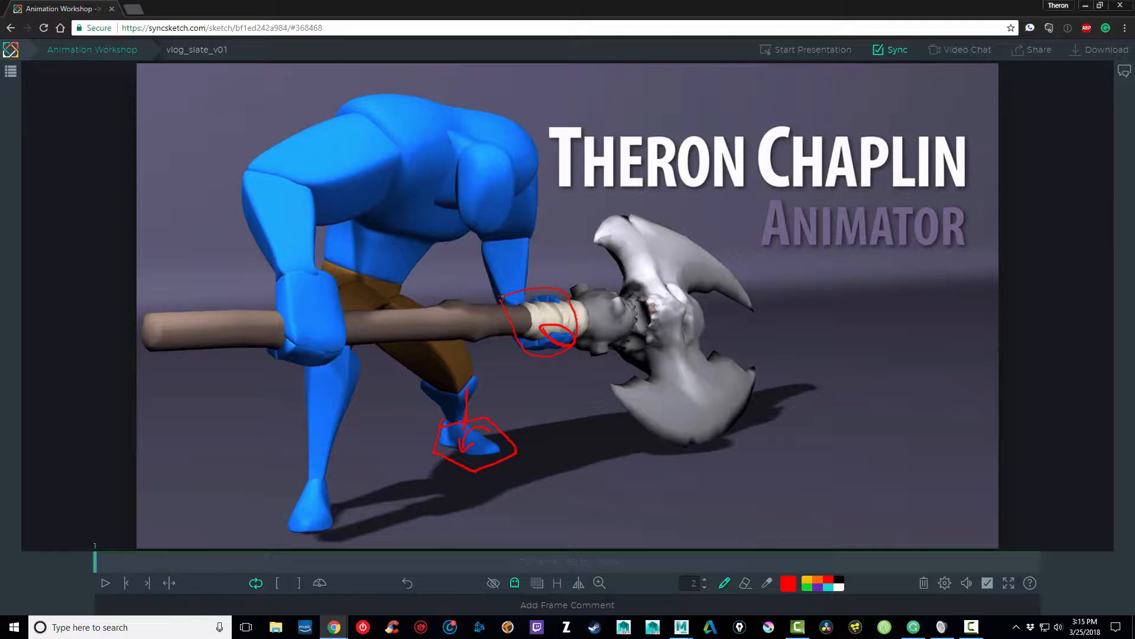
pyautogui.moveTo(327, 365)
pyautogui.mouseDown()
pyautogui.moveTo(312, 504)
pyautogui.moveTo(329, 539)
pyautogui.mouseUp()
# Step: Sketch red direction arrows at the axe handle's end and the axe head, and trace lines along both arms
pyautogui.moveTo(147, 311); pyautogui.dragTo(197, 349)
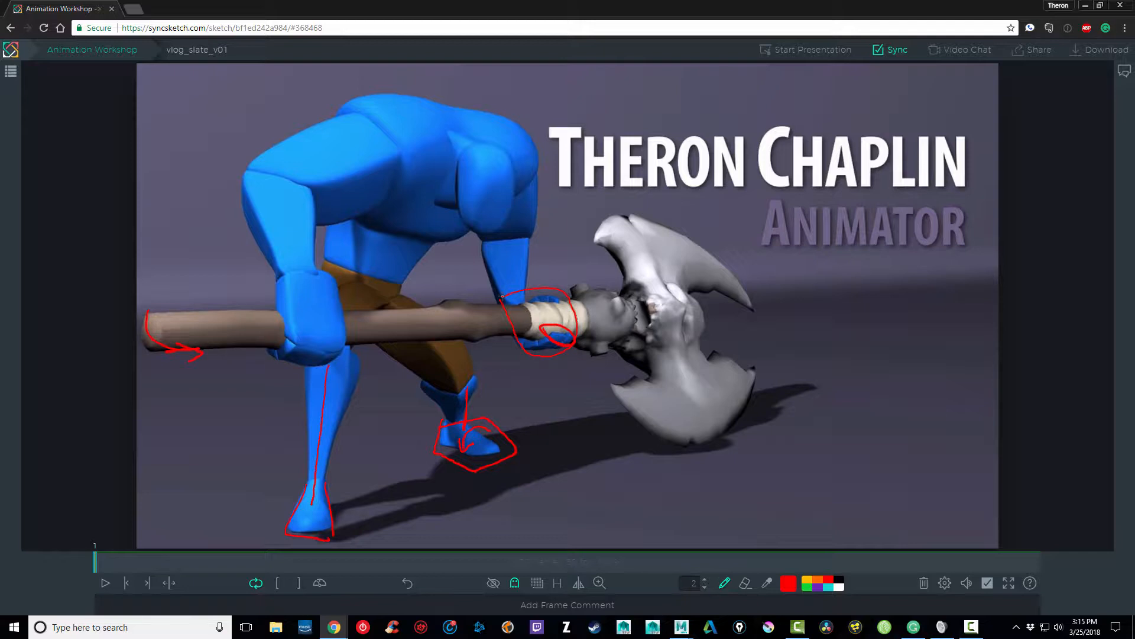
pyautogui.moveTo(671, 308)
pyautogui.mouseDown()
pyautogui.moveTo(603, 277)
pyautogui.moveTo(621, 283)
pyautogui.mouseUp()
pyautogui.moveTo(369, 130)
pyautogui.mouseDown()
pyautogui.moveTo(253, 159)
pyautogui.moveTo(294, 272)
pyautogui.mouseUp()
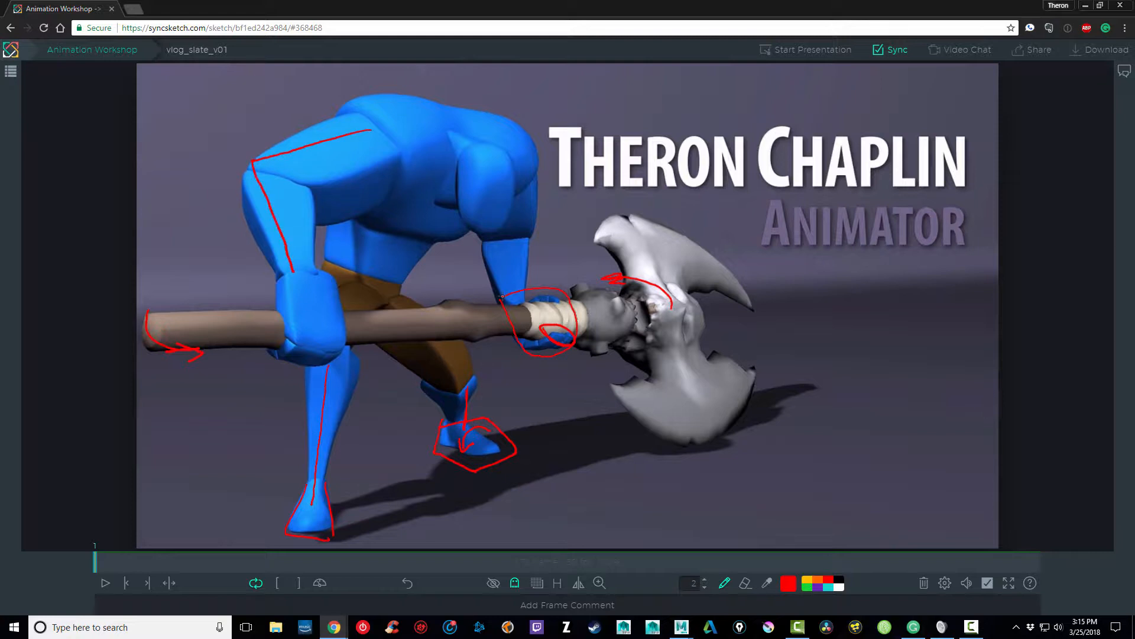
pyautogui.moveTo(527, 201); pyautogui.dragTo(523, 312)
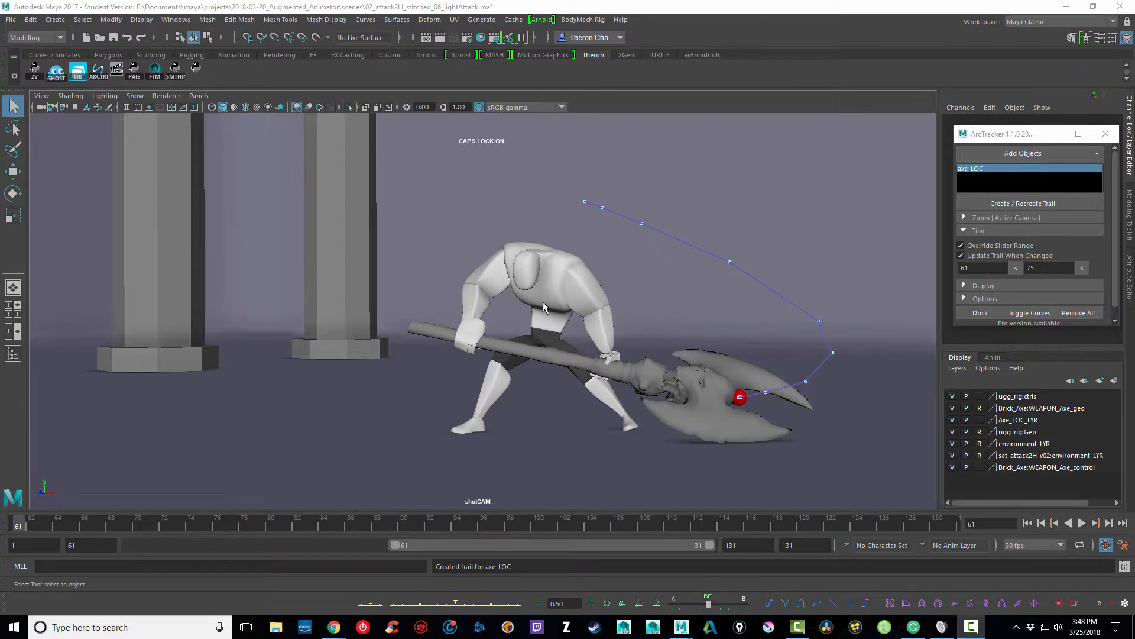
# Step: Switch to Maya and scrub the axe swing from frame 61 to 74 against its arc trail
pyautogui.click(21, 523)
pyautogui.hotkey('alt', 'v')
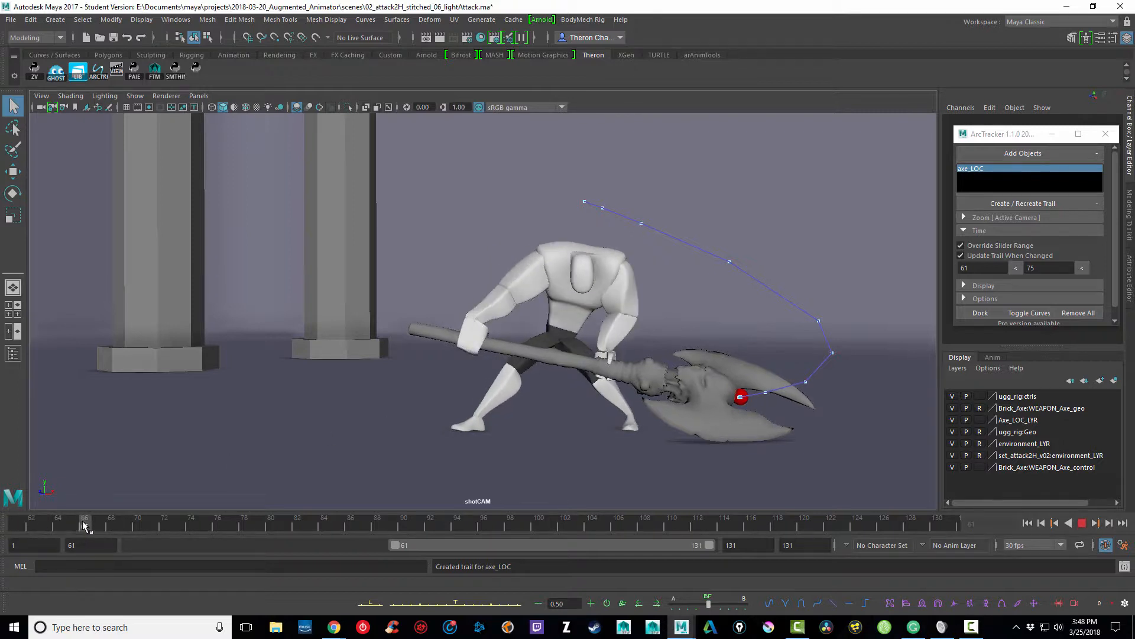
pyautogui.moveTo(33, 524)
pyautogui.mouseDown()
pyautogui.moveTo(142, 525)
pyautogui.moveTo(22, 525)
pyautogui.moveTo(95, 533)
pyautogui.moveTo(110, 531)
pyautogui.moveTo(42, 530)
pyautogui.moveTo(110, 528)
pyautogui.moveTo(240, 495)
pyautogui.moveTo(103, 473)
pyautogui.moveTo(193, 470)
pyautogui.mouseUp()
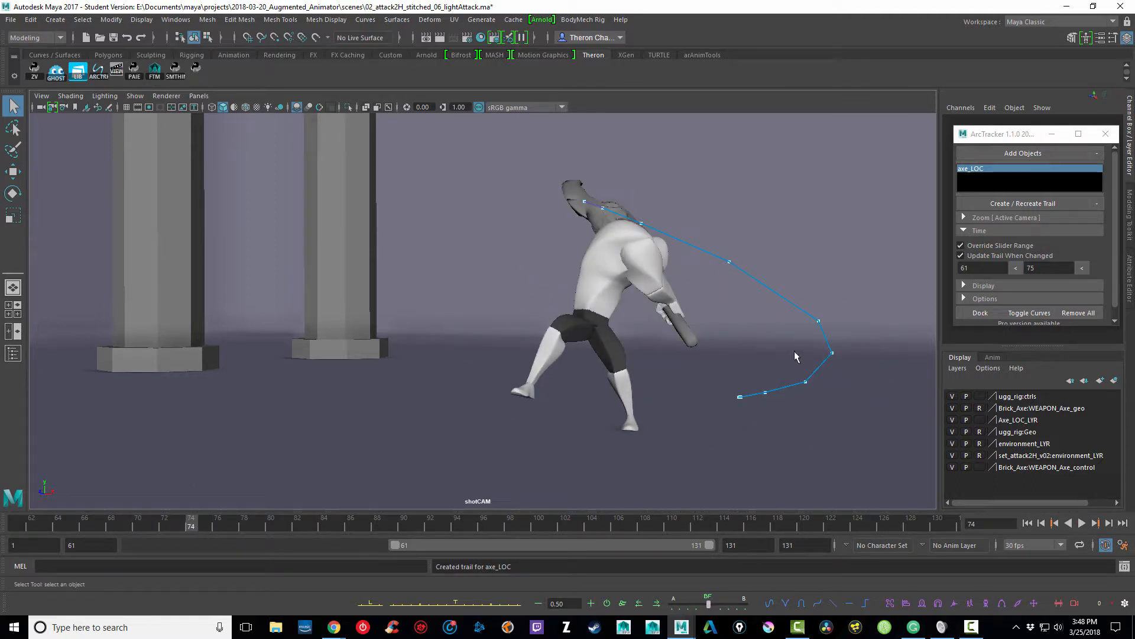
# Step: Set the axe_LOC trail range to frames 75–99 and scrub the swing through to frame 99
pyautogui.doubleClick(987, 262)
pyautogui.write('75')
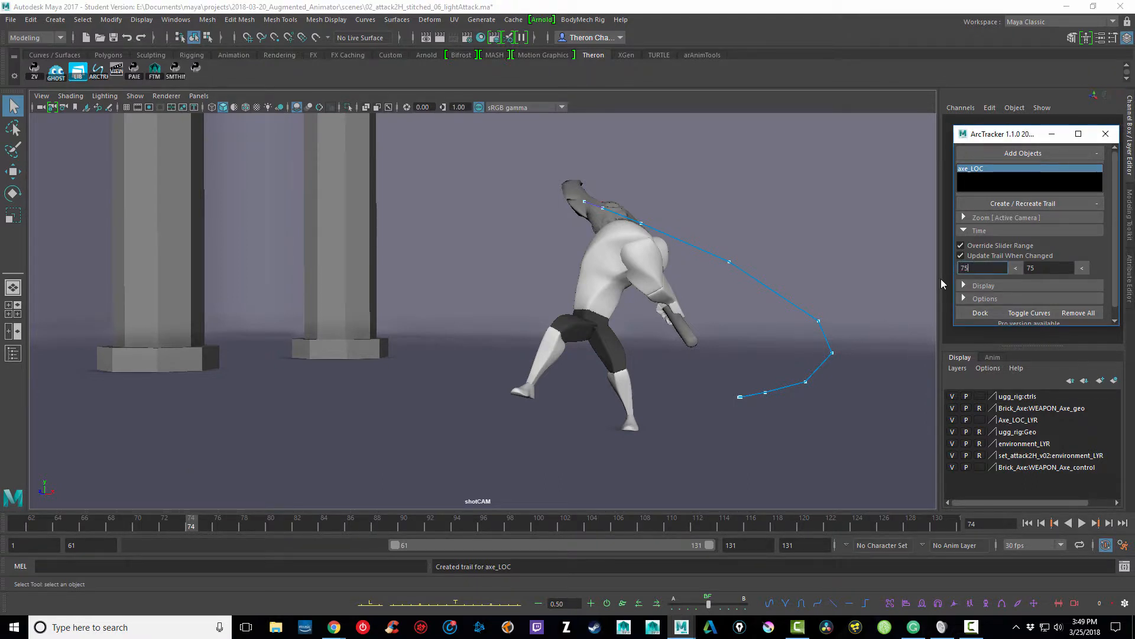
pyautogui.press('Tab')
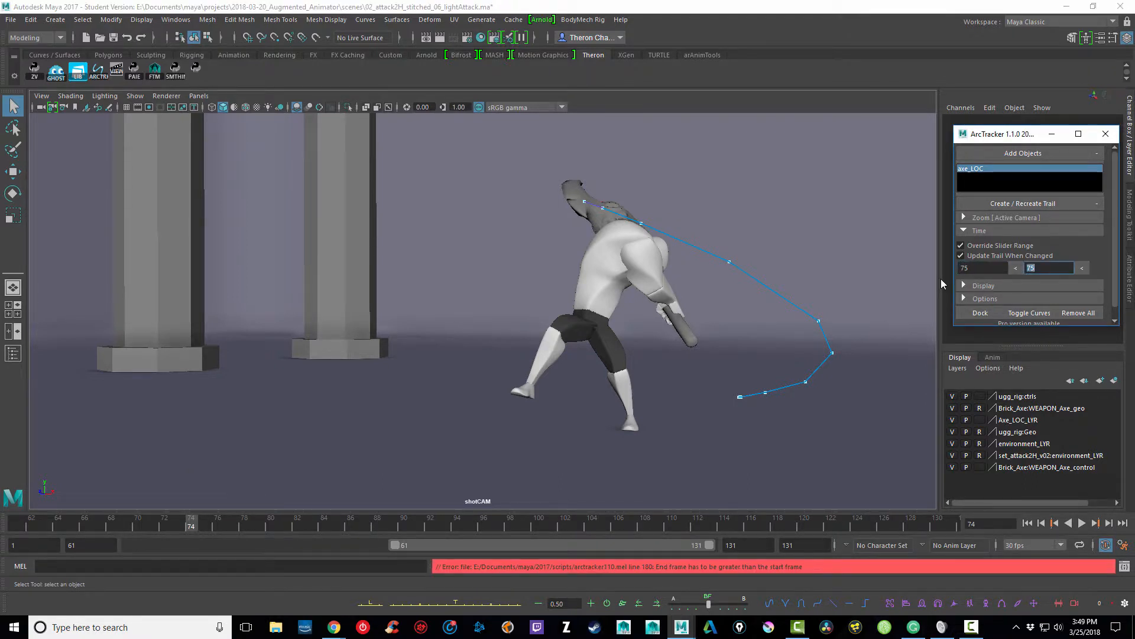
pyautogui.write('99')
pyautogui.press('Return')
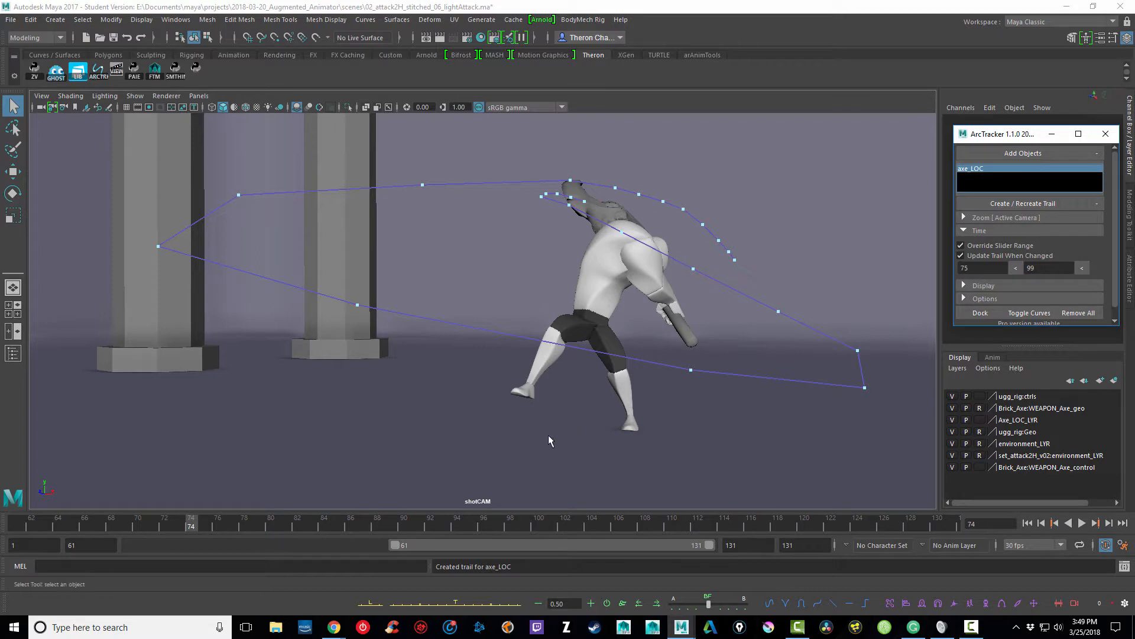
pyautogui.click(193, 526)
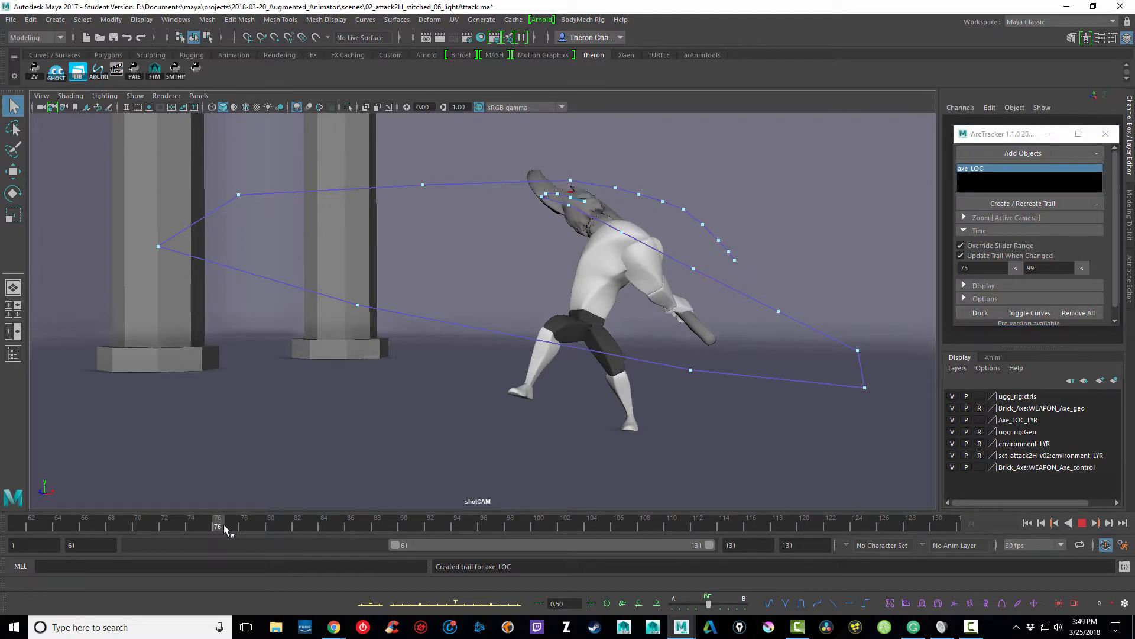
pyautogui.moveTo(224, 528)
pyautogui.mouseDown()
pyautogui.moveTo(338, 499)
pyautogui.moveTo(243, 480)
pyautogui.moveTo(289, 478)
pyautogui.moveTo(239, 476)
pyautogui.moveTo(297, 476)
pyautogui.moveTo(253, 471)
pyautogui.moveTo(431, 462)
pyautogui.moveTo(350, 462)
pyautogui.moveTo(525, 478)
pyautogui.mouseUp()
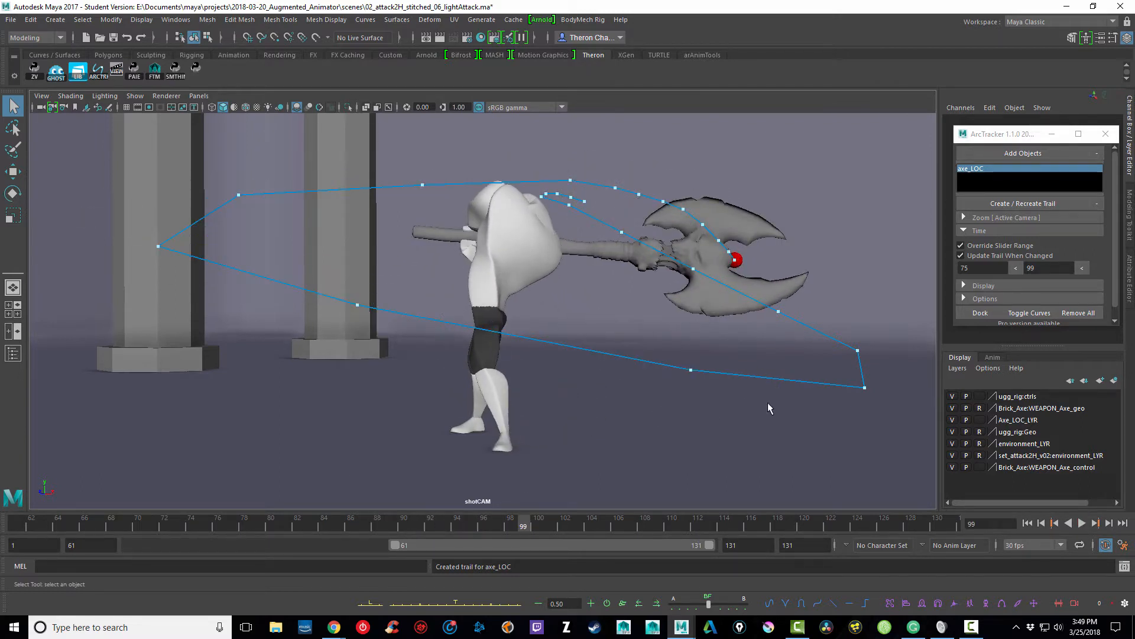
# Step: Set the axe_LOC trail range to frames 99–131 and review the remaining swing along the trail
pyautogui.doubleClick(996, 268)
pyautogui.write('99')
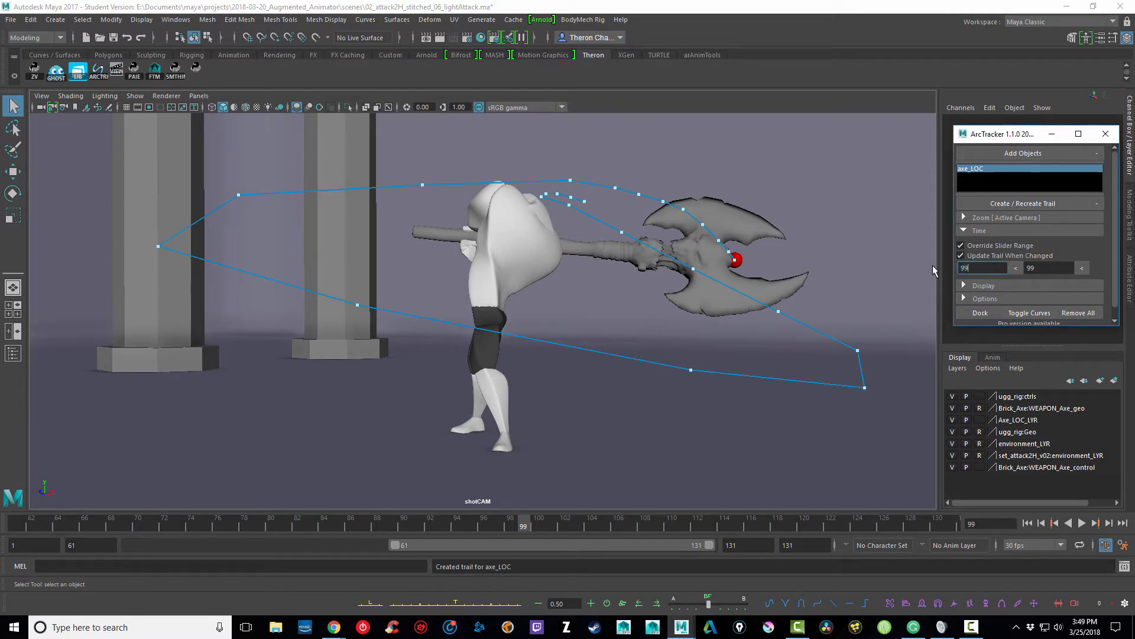
pyautogui.press('Tab')
pyautogui.write('131')
pyautogui.press('Return')
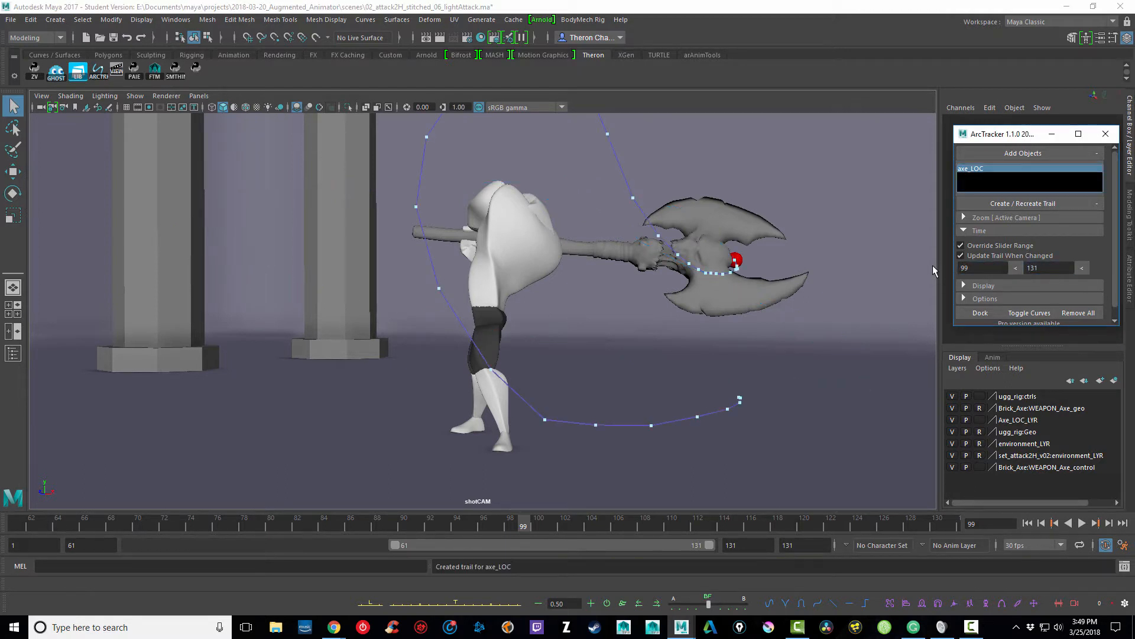
pyautogui.moveTo(531, 522); pyautogui.dragTo(932, 505)
pyautogui.click(1083, 524)
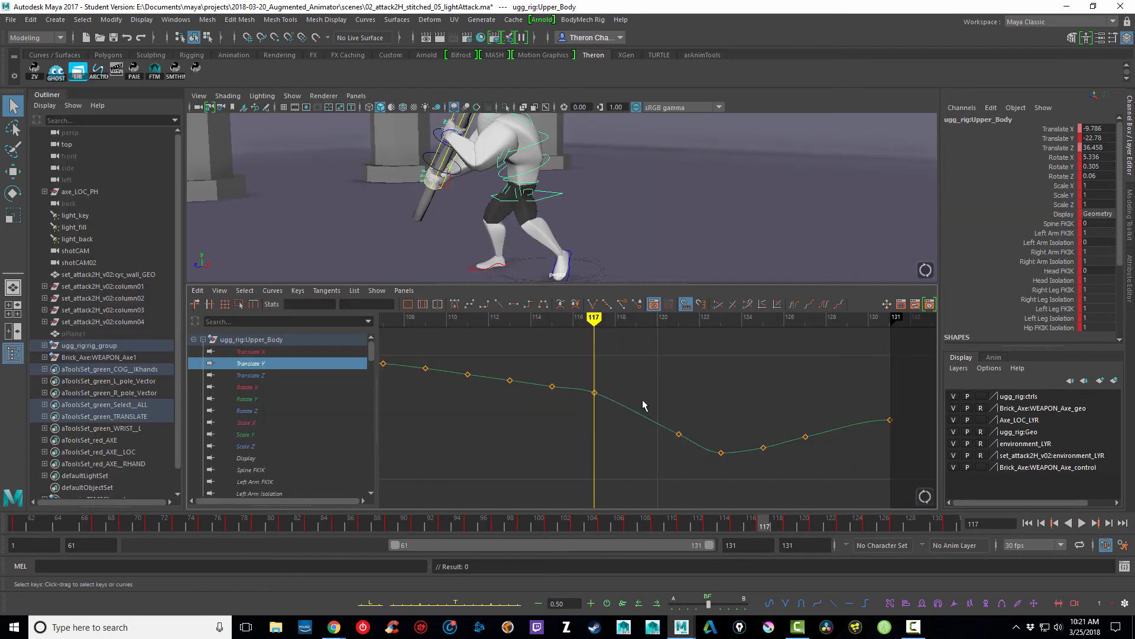
# Step: Advance the Upper_Body animation to frame 128 and enlarge the perspective view to fill the workspace
pyautogui.moveTo(690, 388); pyautogui.dragTo(691, 394, button='middle')
pyautogui.moveTo(699, 521); pyautogui.dragTo(911, 497)
pyautogui.press('space')
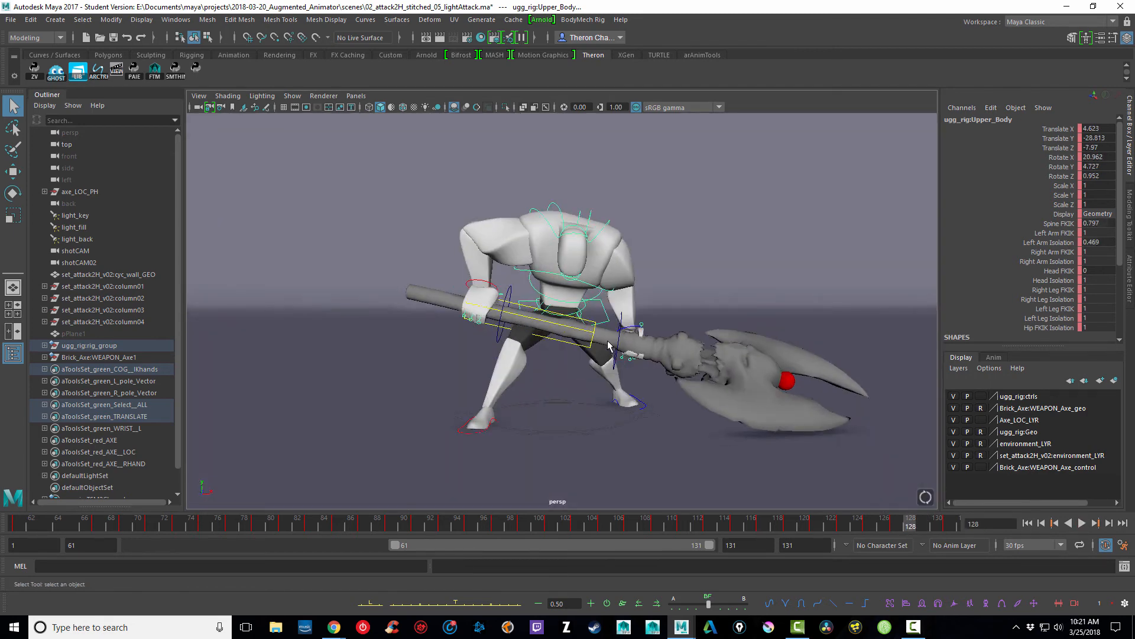
# Step: Move the Brick_Axe weapon control slightly lower at frame 128, and check the swing back to frame 124
pyautogui.click(584, 331)
pyautogui.press('e')
pyautogui.moveTo(567, 386); pyautogui.dragTo(435, 328)
pyautogui.press('w')
pyautogui.keyDown('alt'); pyautogui.moveTo(463, 314); pyautogui.dragTo(571, 329); pyautogui.keyUp('alt')
pyautogui.moveTo(495, 213); pyautogui.dragTo(495, 227)
pyautogui.moveTo(905, 525); pyautogui.dragTo(857, 525)
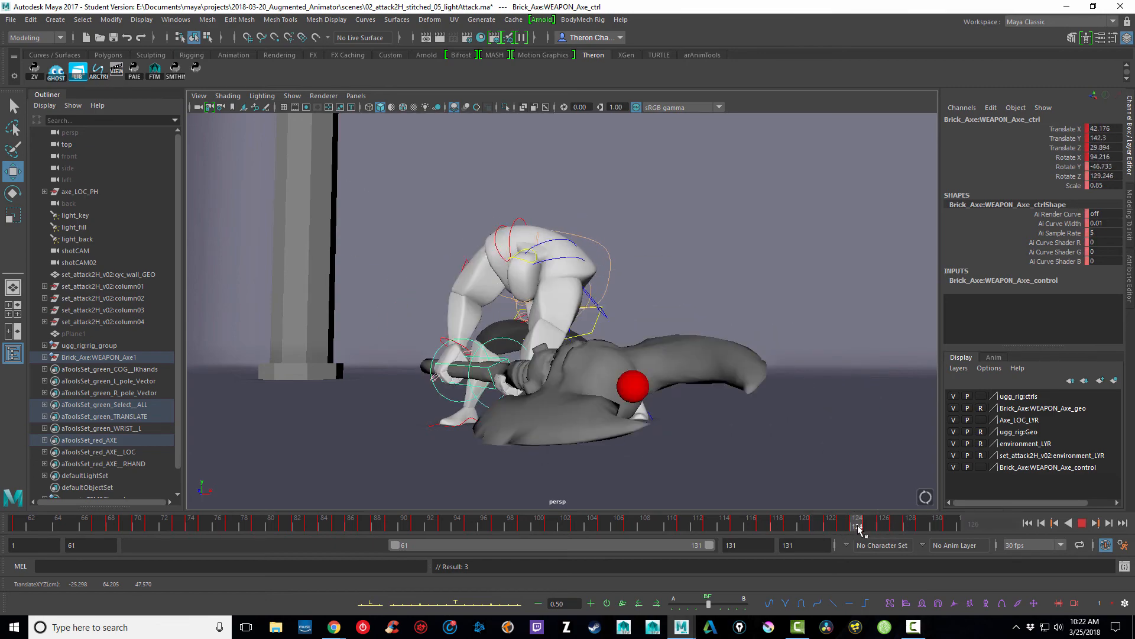